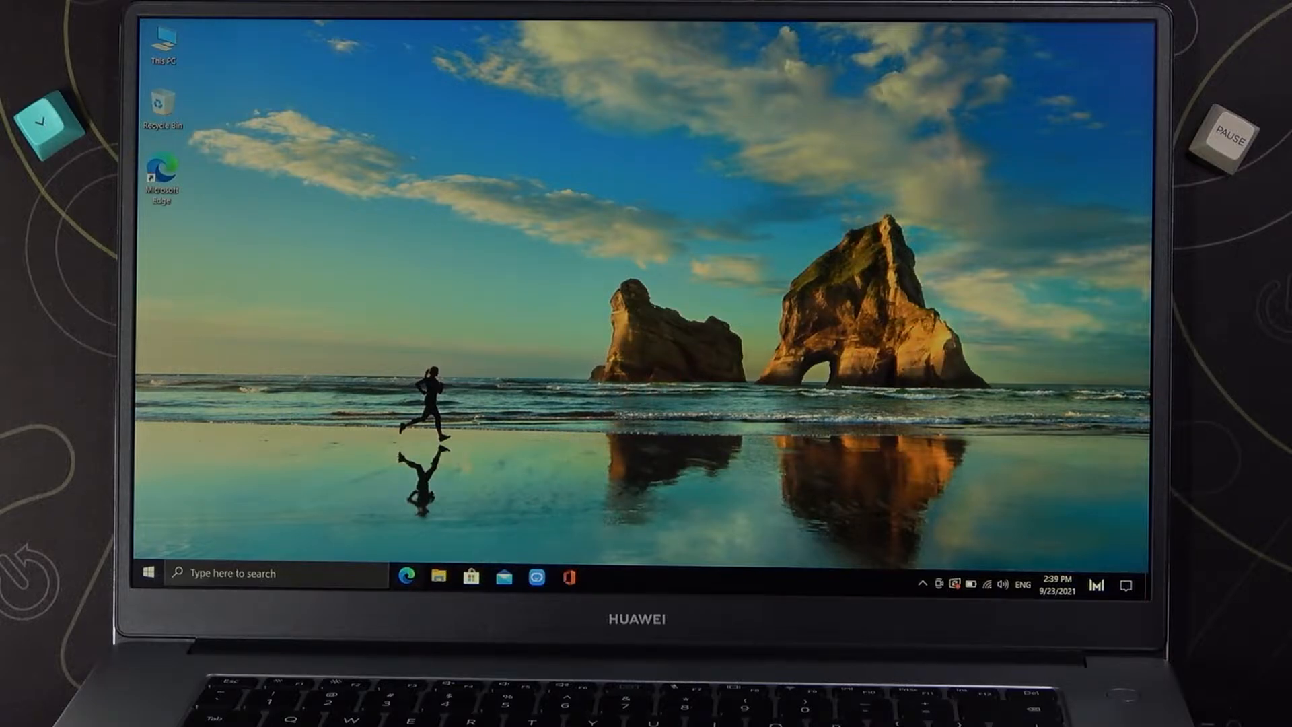
- Launch Control Panel from the Windows search recent results
{"action": "left_click", "coordinate": [347, 572]}
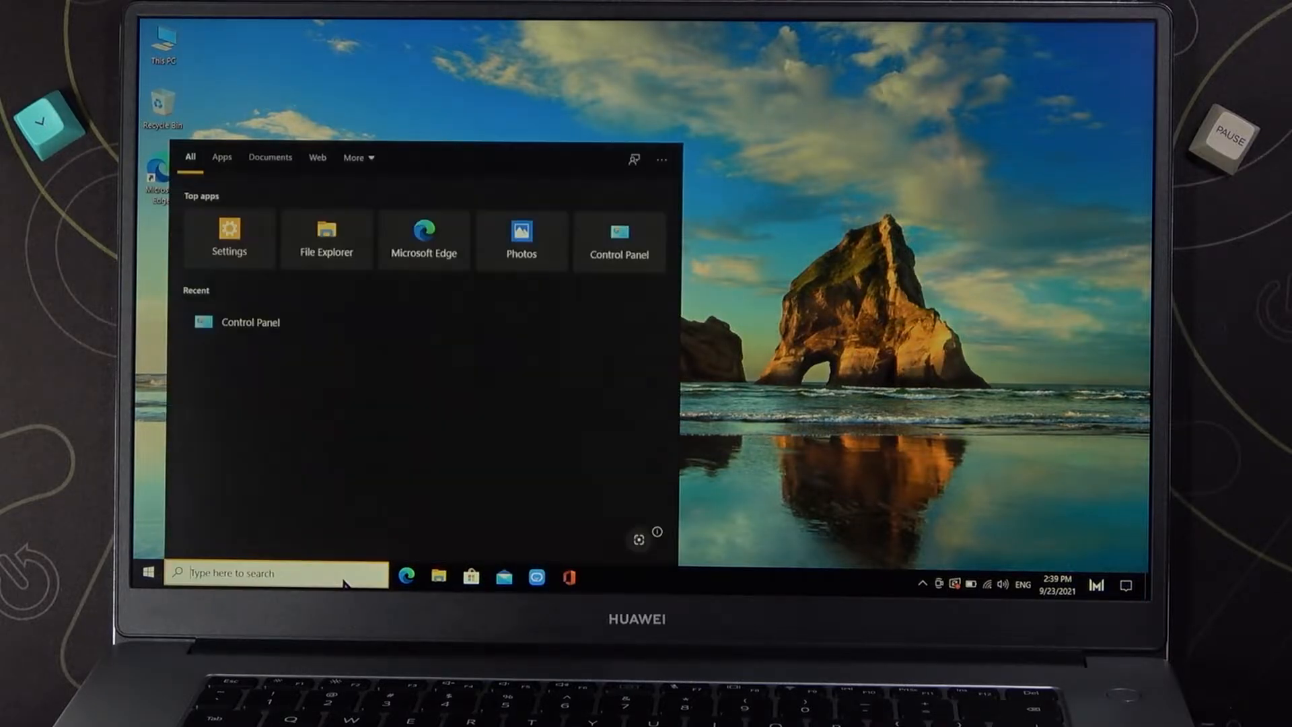
{"action": "left_click", "coordinate": [250, 322]}
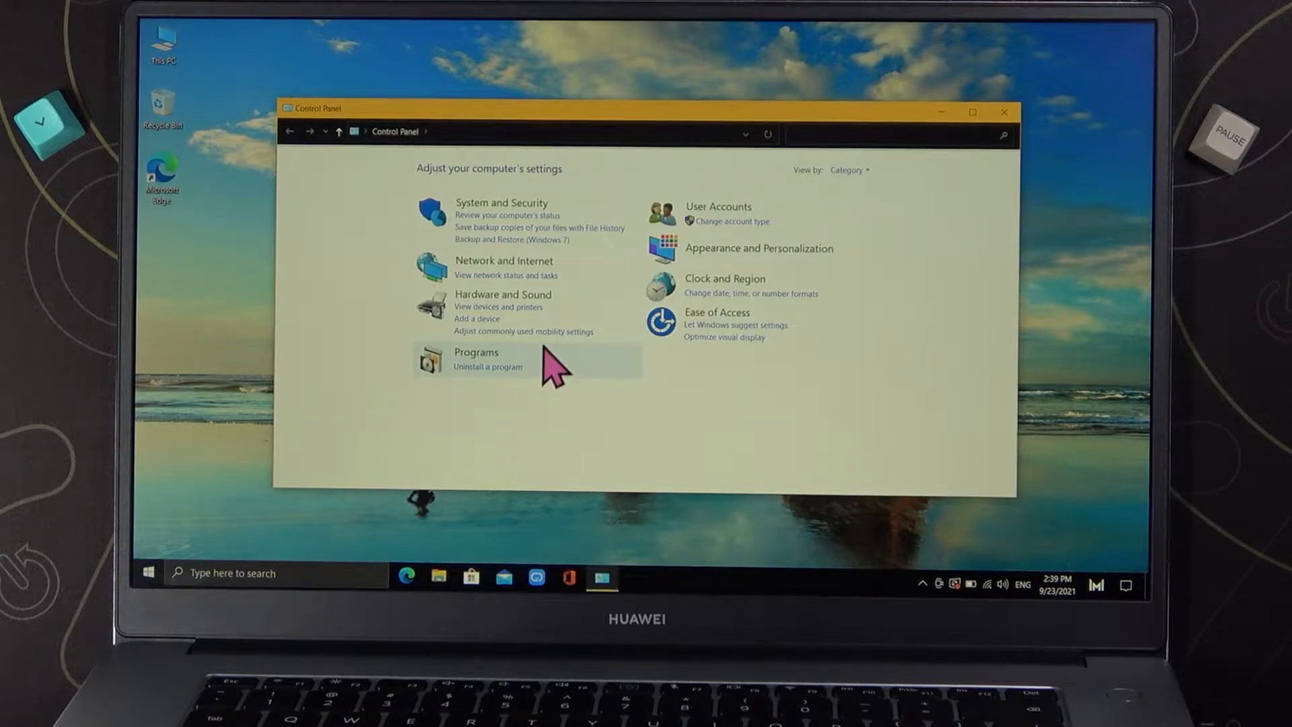
- Reach the Windows Defender Firewall overview via System and Security
{"action": "left_click", "coordinate": [532, 217]}
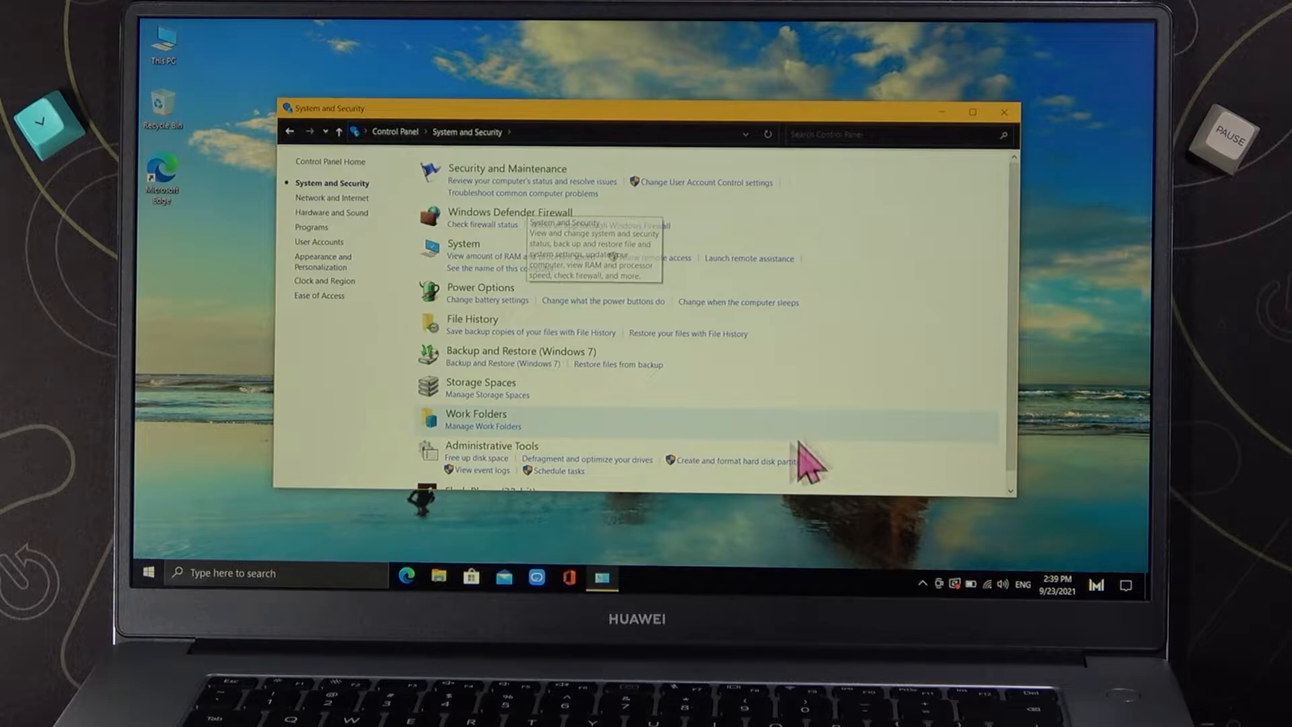
{"action": "left_click", "coordinate": [521, 220]}
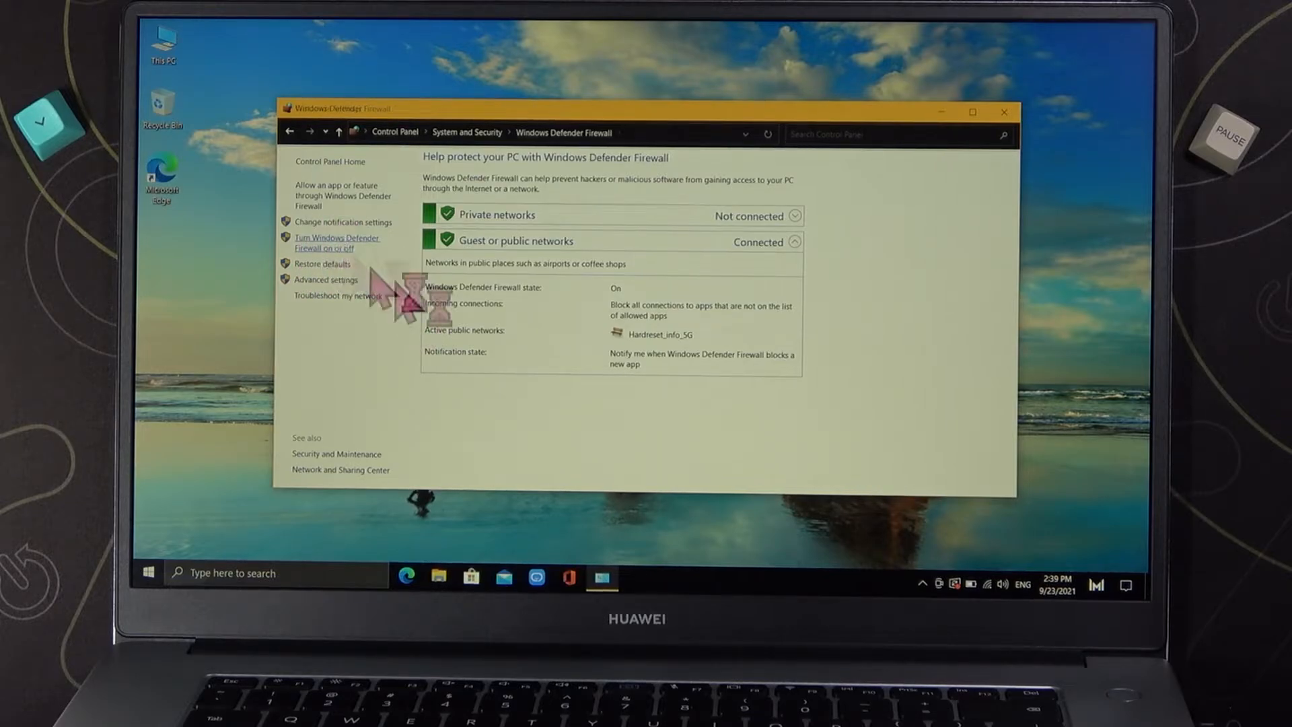
- Switch Windows Defender Firewall off for private and public networks and confirm with OK
{"action": "left_click", "coordinate": [337, 242]}
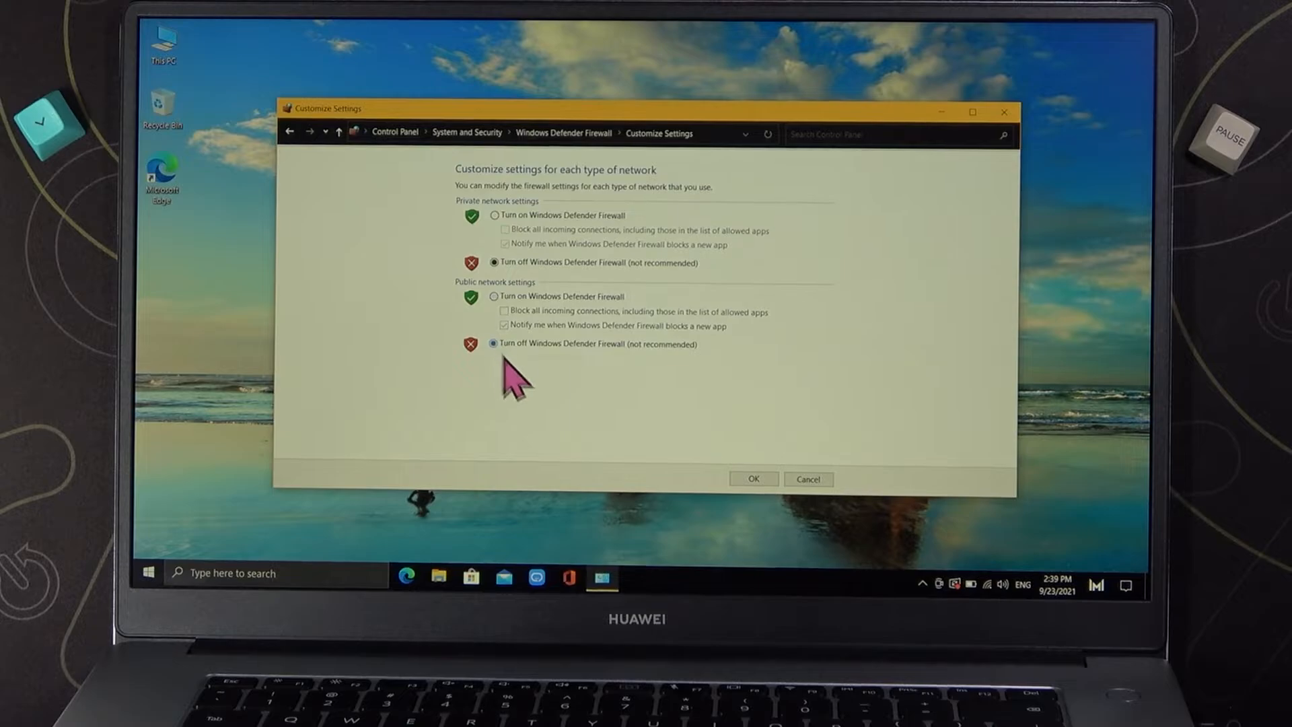
{"action": "left_click", "coordinate": [755, 479]}
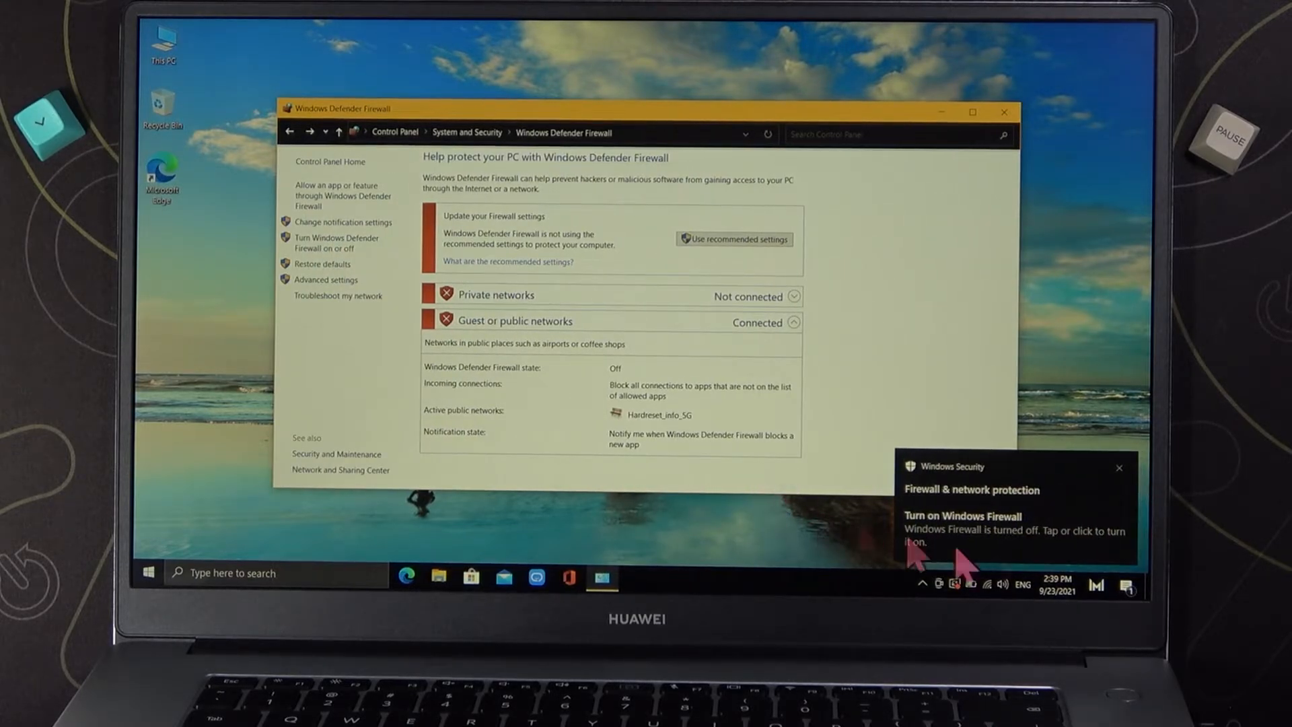
- Dismiss the security notification, switch the firewall back on for both networks, and return to Control Panel home
{"action": "left_click", "coordinate": [1119, 467]}
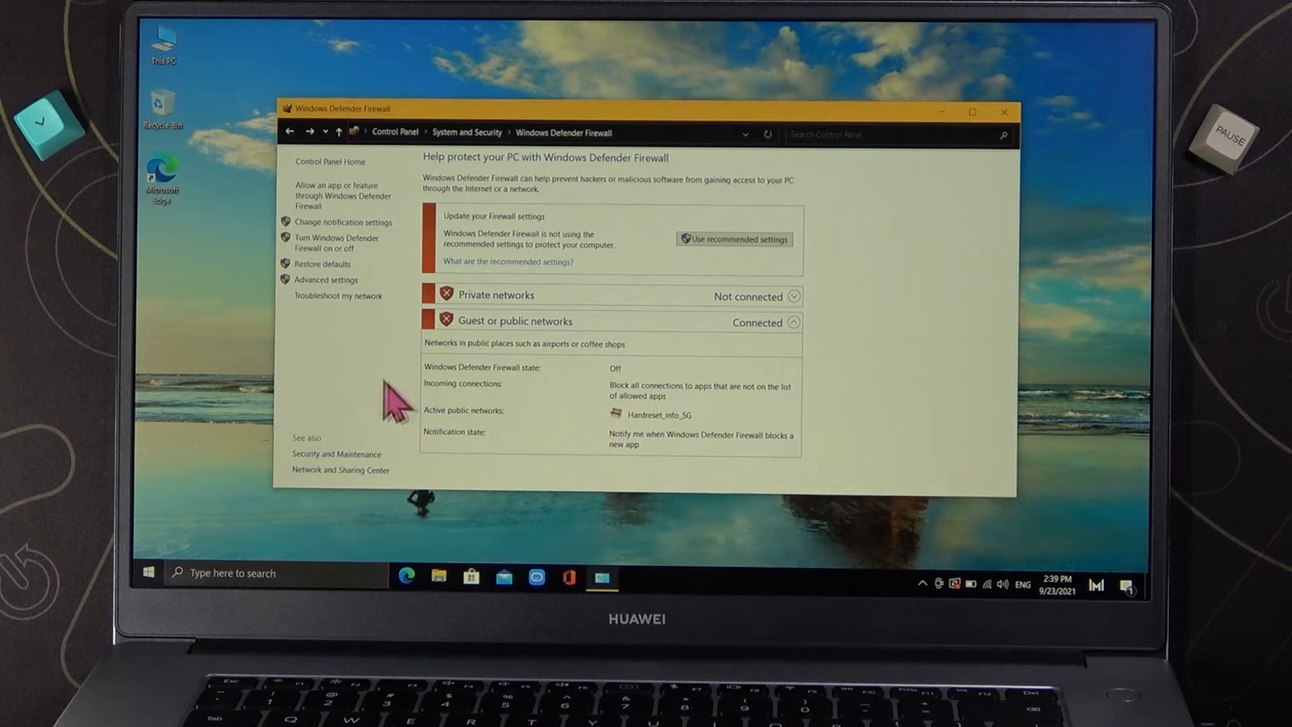
{"action": "left_click", "coordinate": [337, 242]}
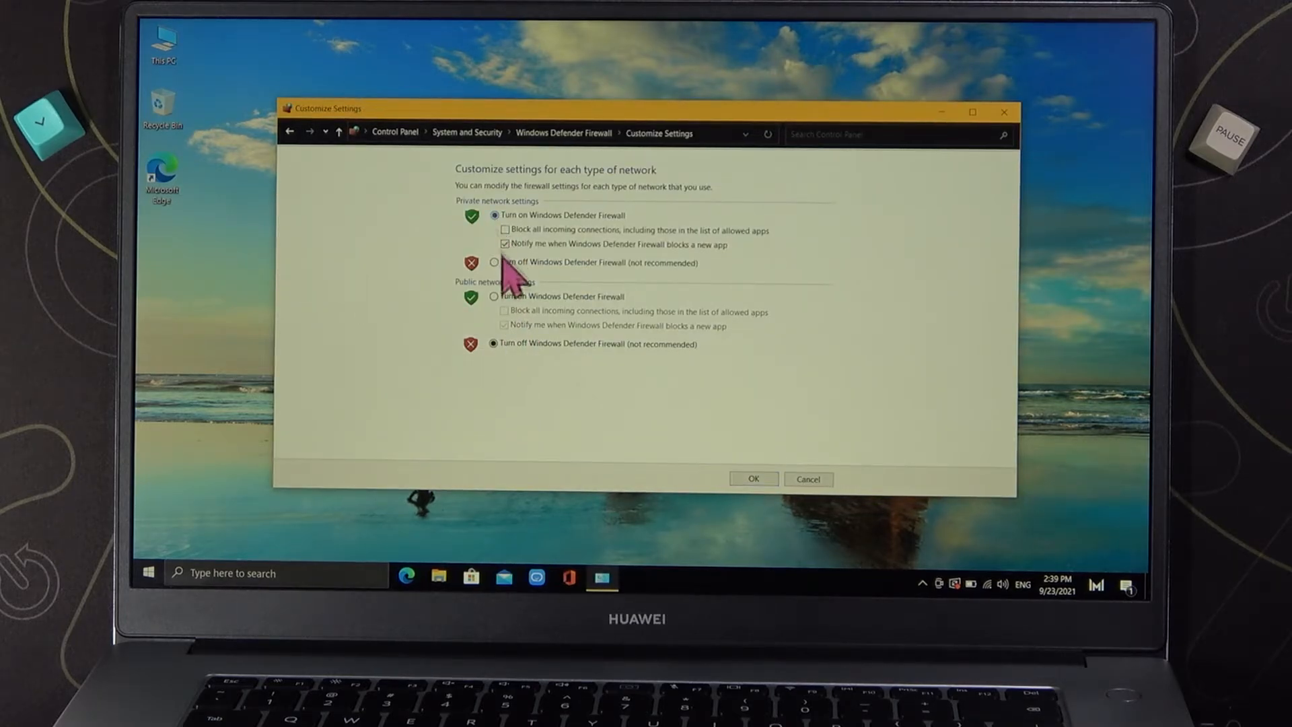
{"action": "left_click", "coordinate": [494, 297]}
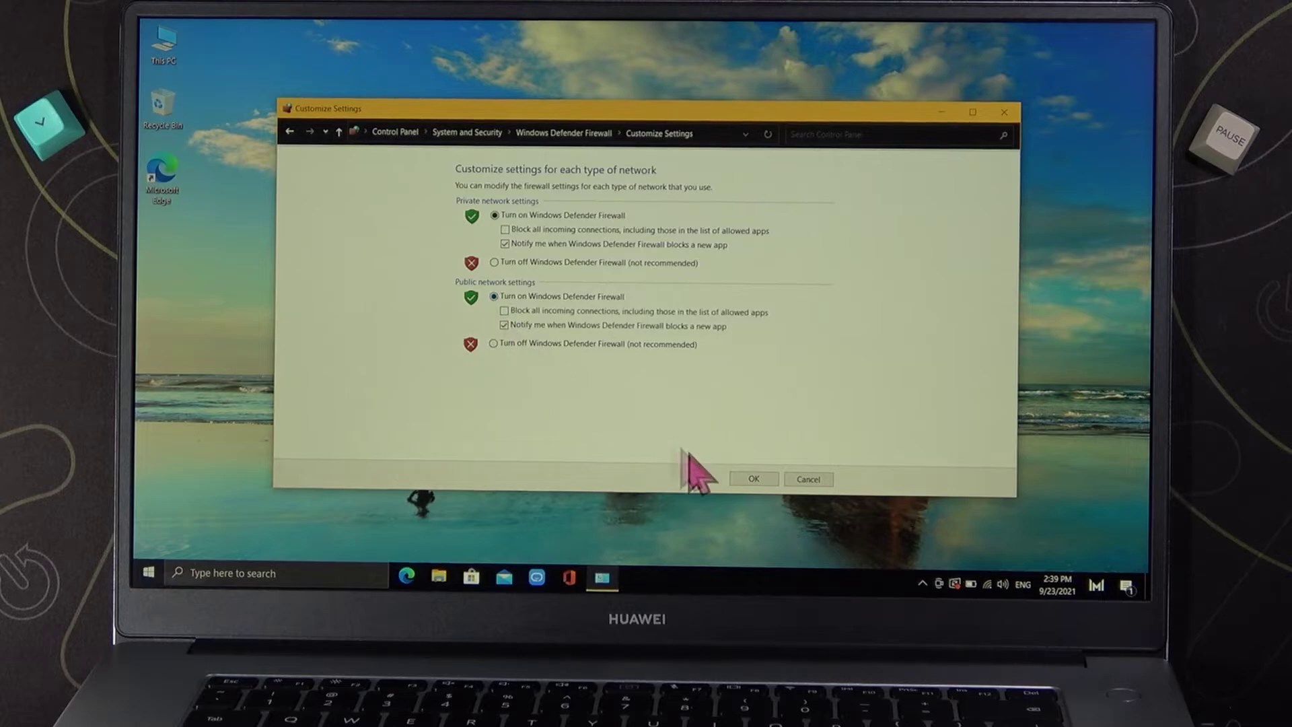
{"action": "left_click", "coordinate": [753, 478]}
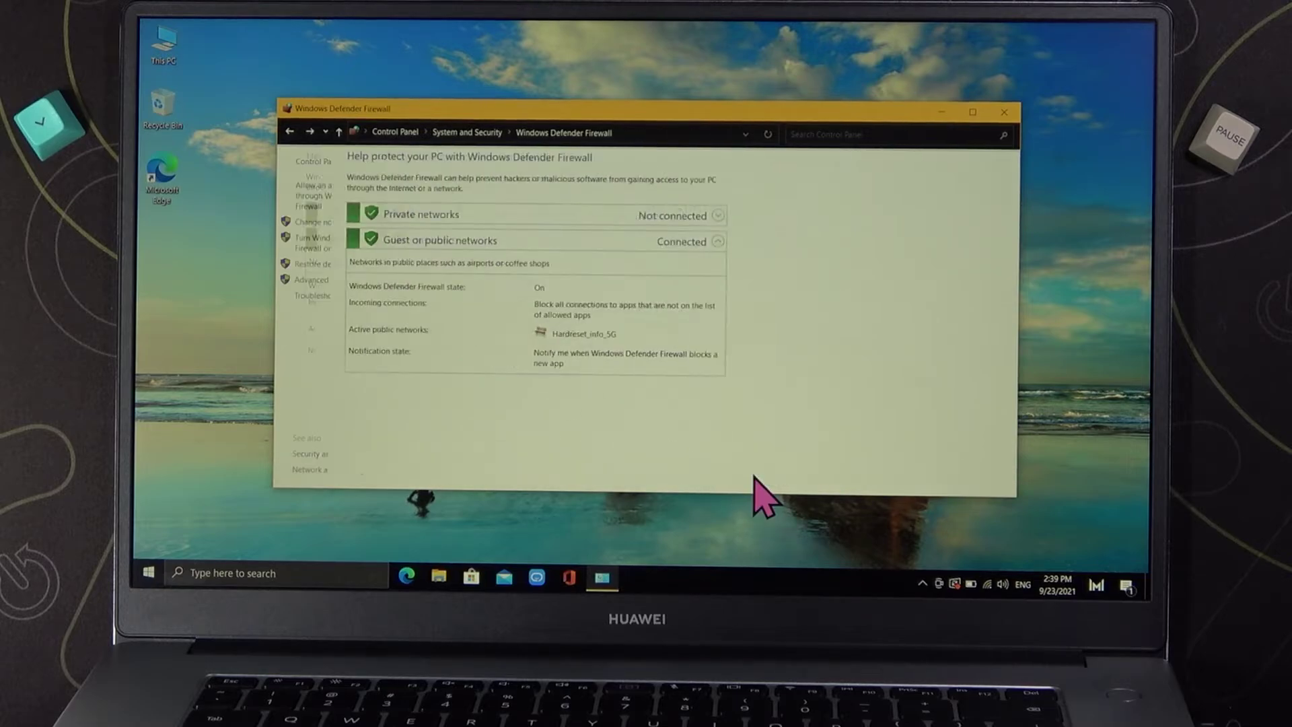
{"action": "left_click", "coordinate": [394, 132]}
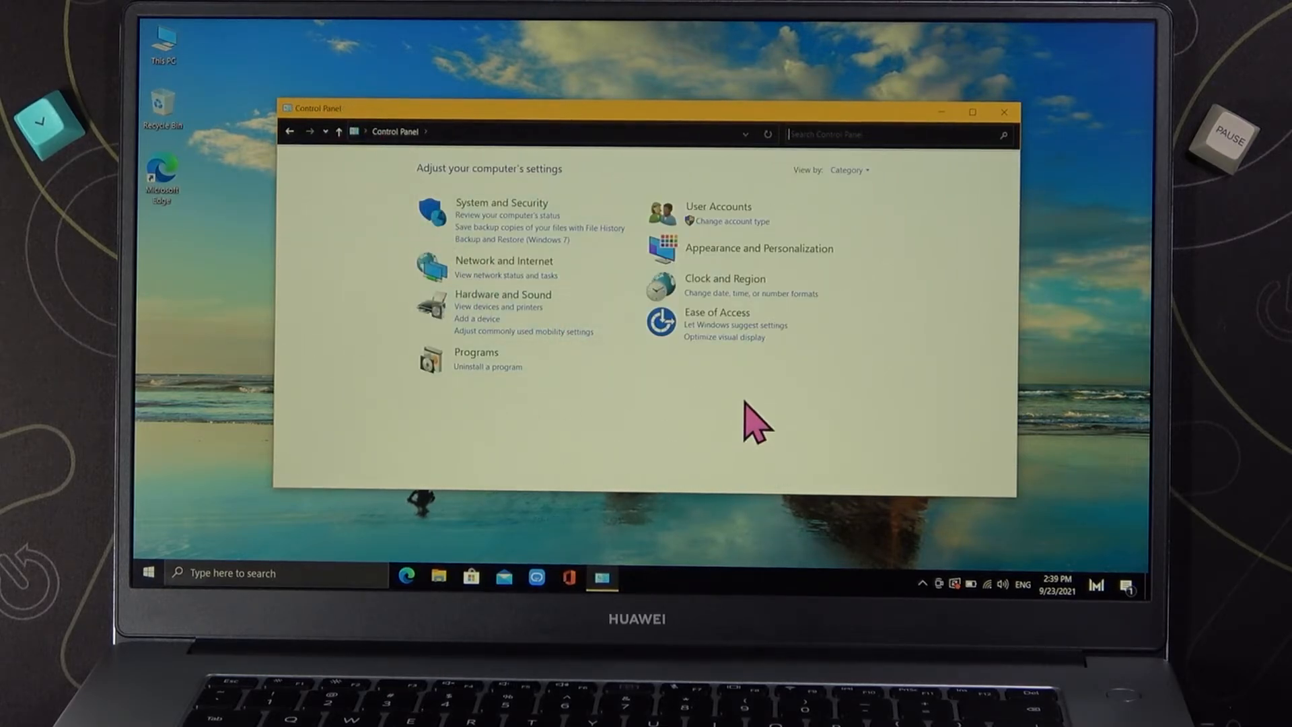